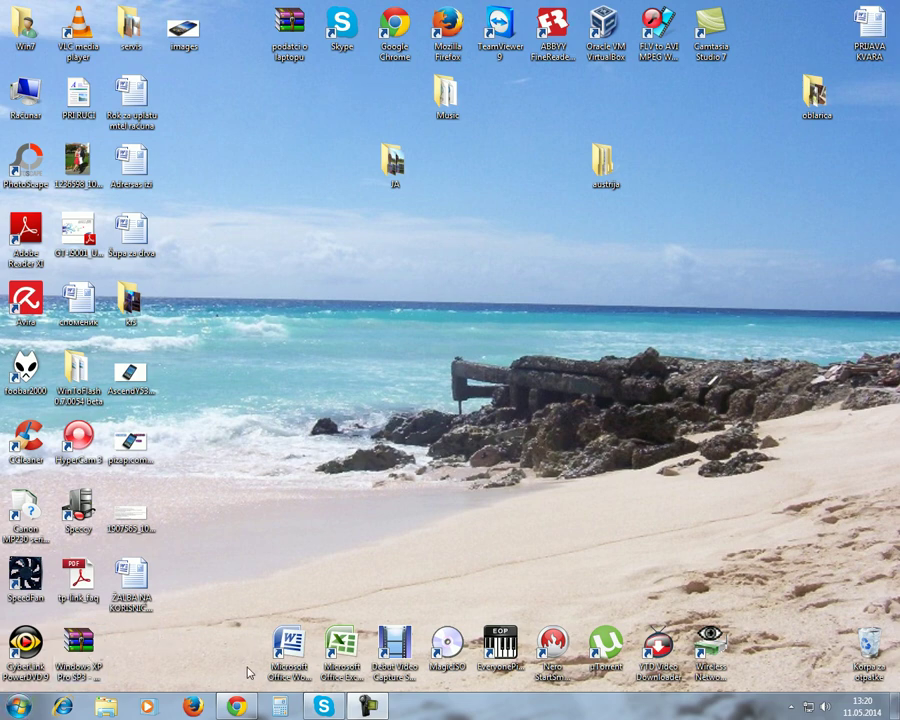
Restore the minimized Google Chrome window showing the Google page.
left_click(234, 707)
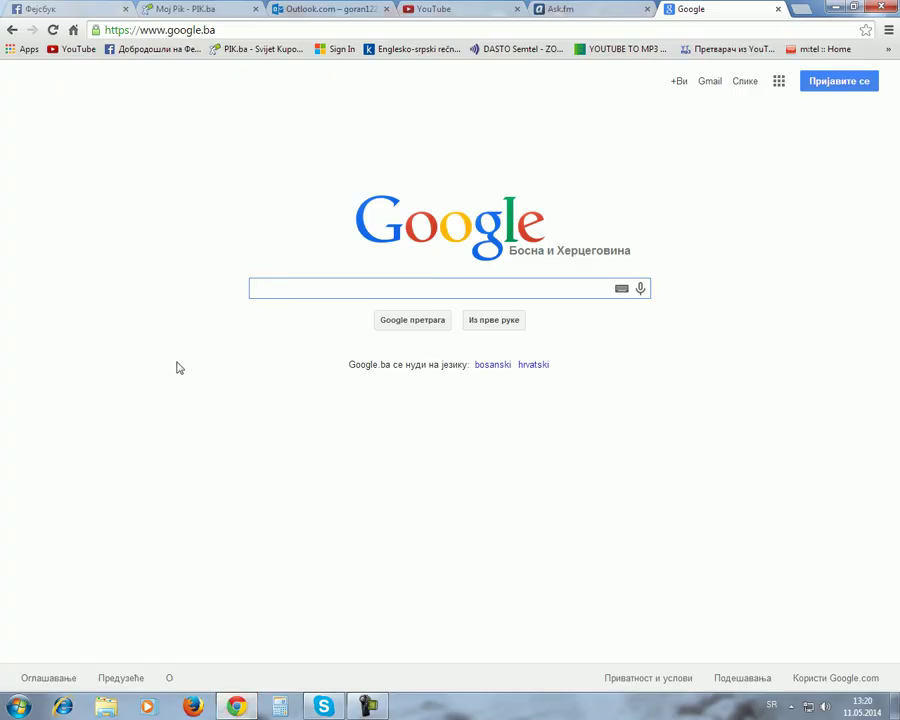
Search Google for 'viber' and open the official viber.com result.
type("viber")
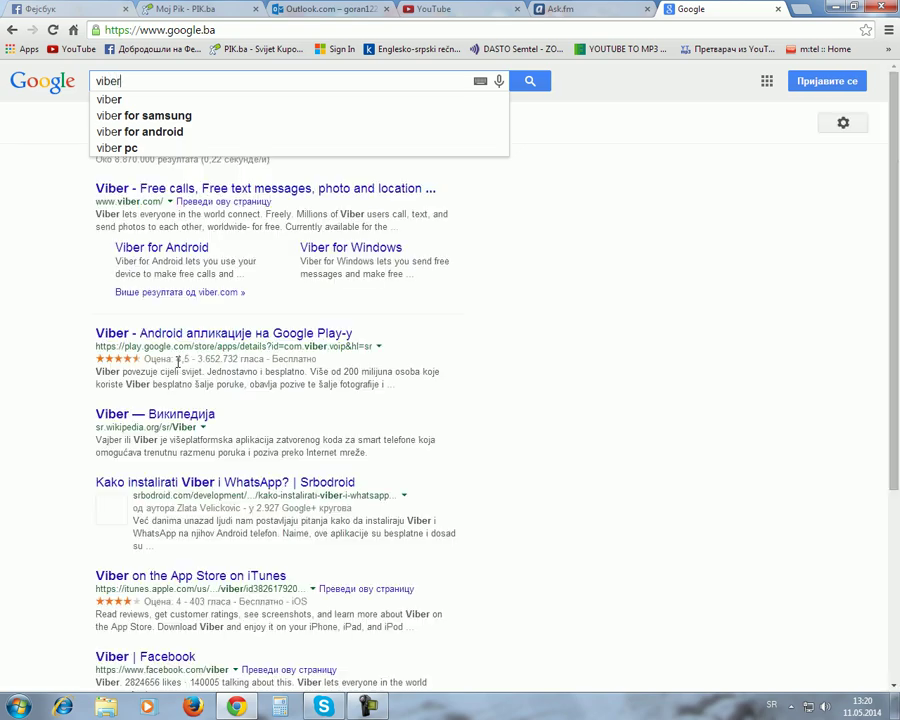
key("Return")
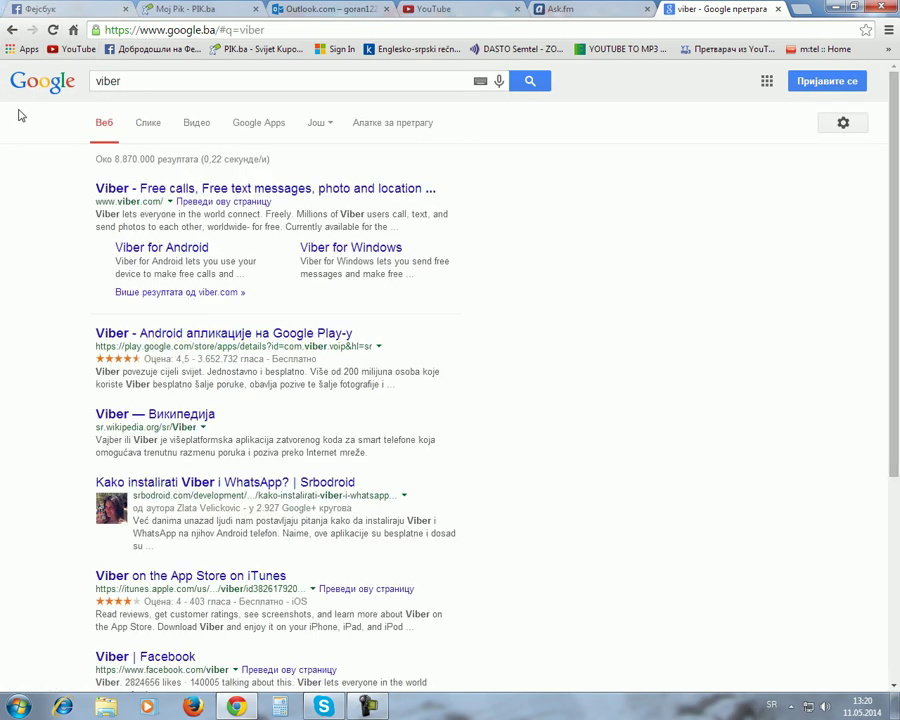
left_click(111, 190)
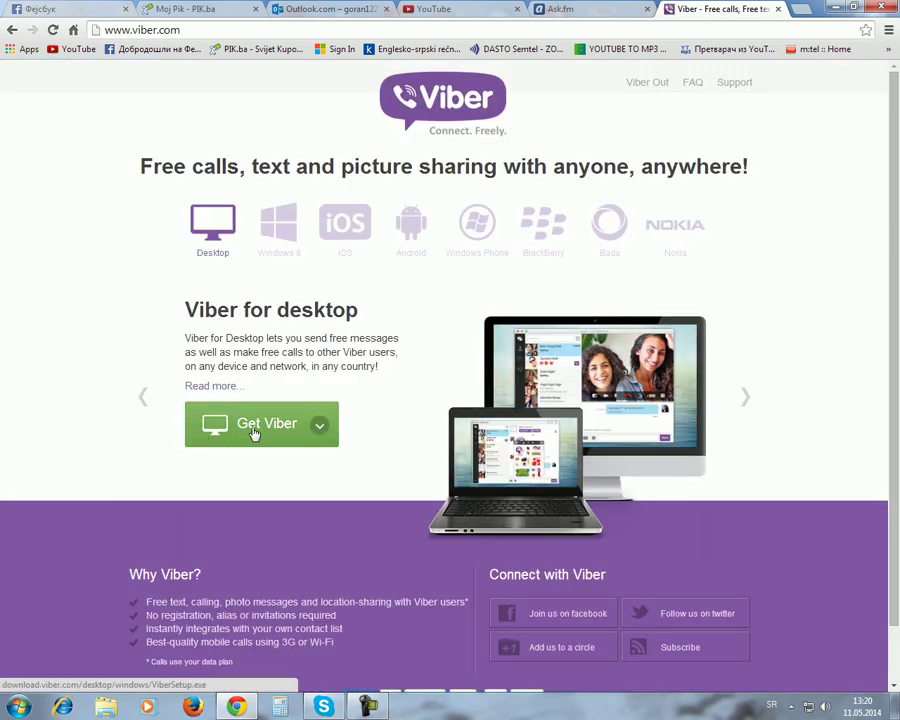
Download the Viber for desktop installer, clear the downloads list, and minimize Chrome to the desktop.
left_click(254, 430)
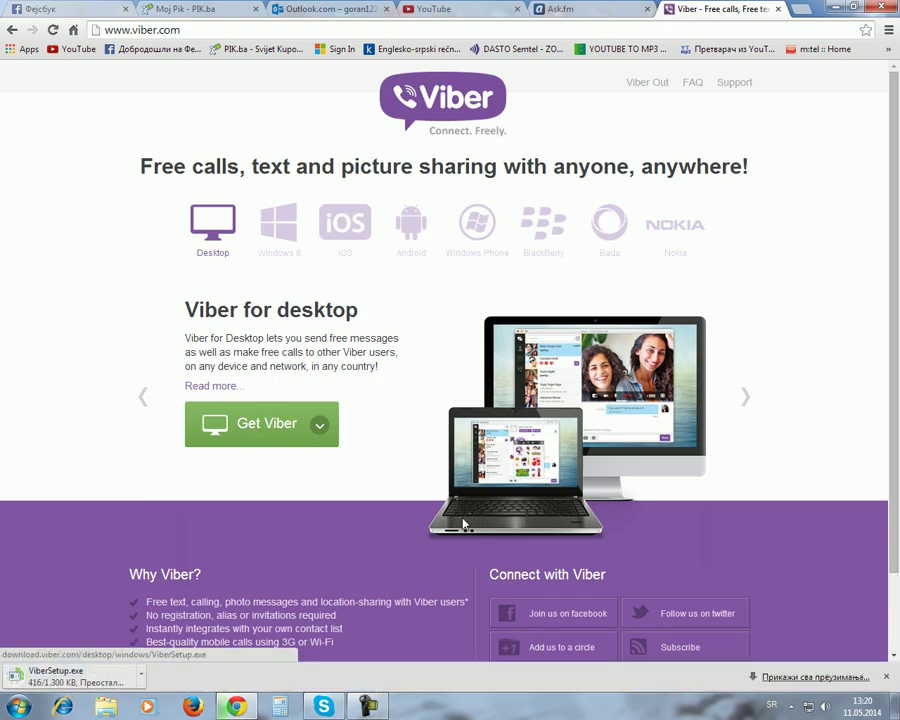
left_click(828, 679)
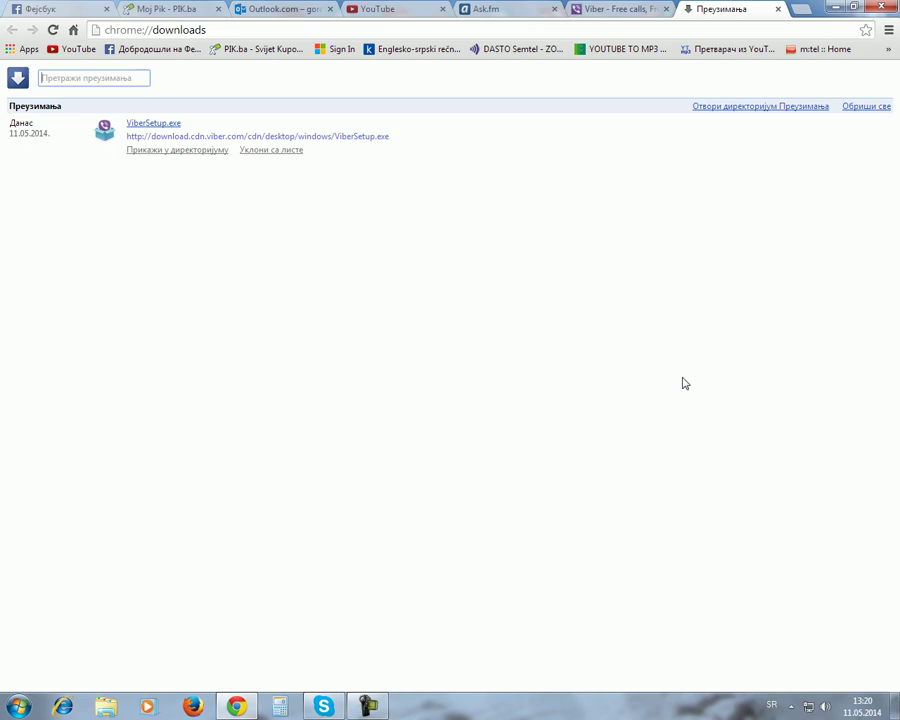
left_click(856, 106)
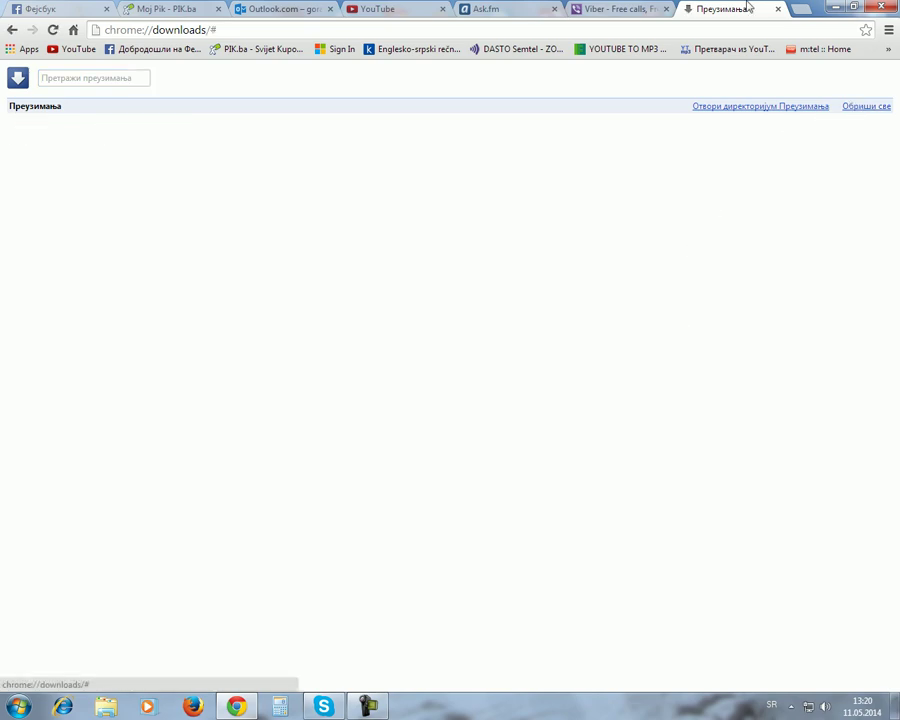
left_click(778, 9)
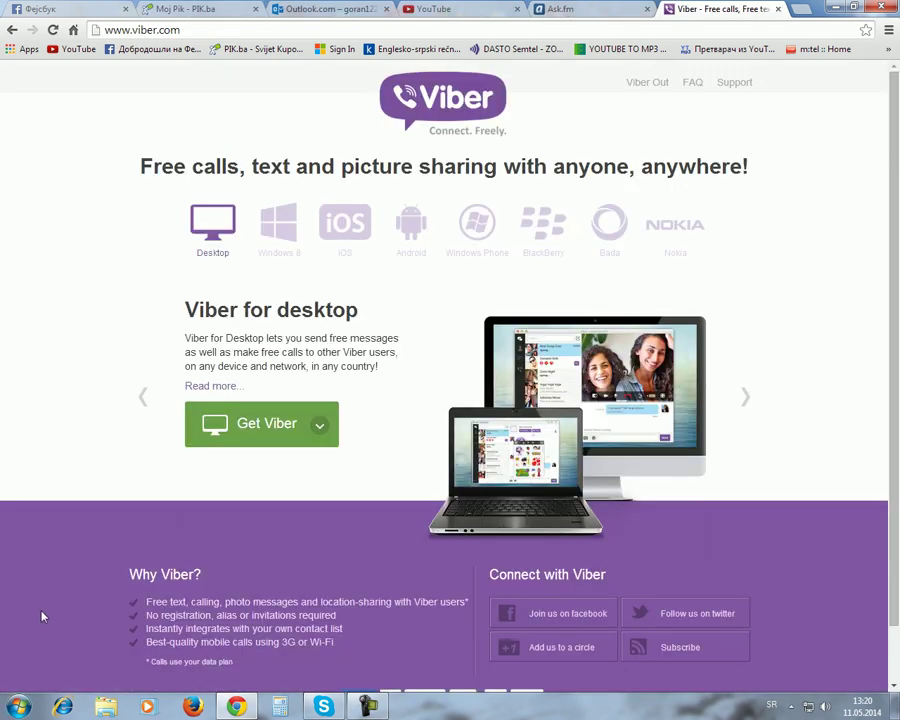
key("super+d")
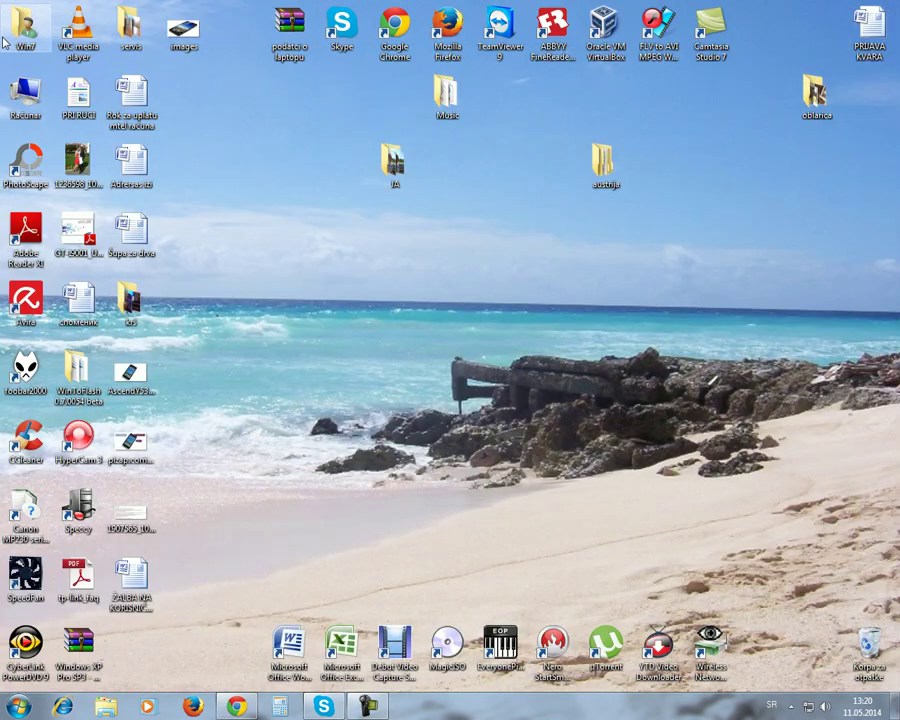
Run ViberSetup from the Win7 Preuzimanja (Downloads) folder and approve the security warning with Pokreni.
double_click(18, 30)
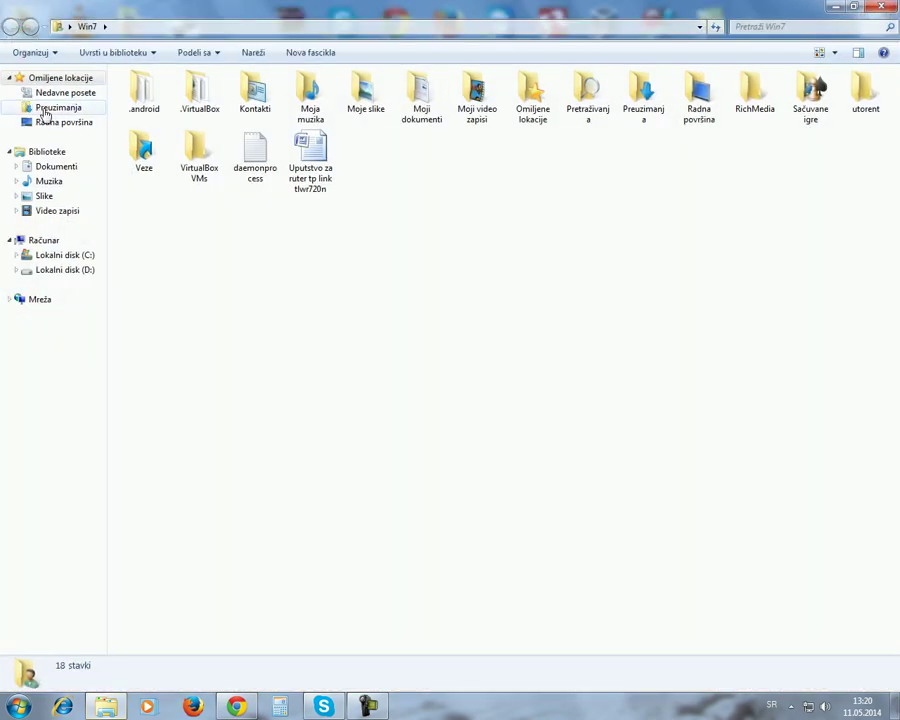
left_click(45, 110)
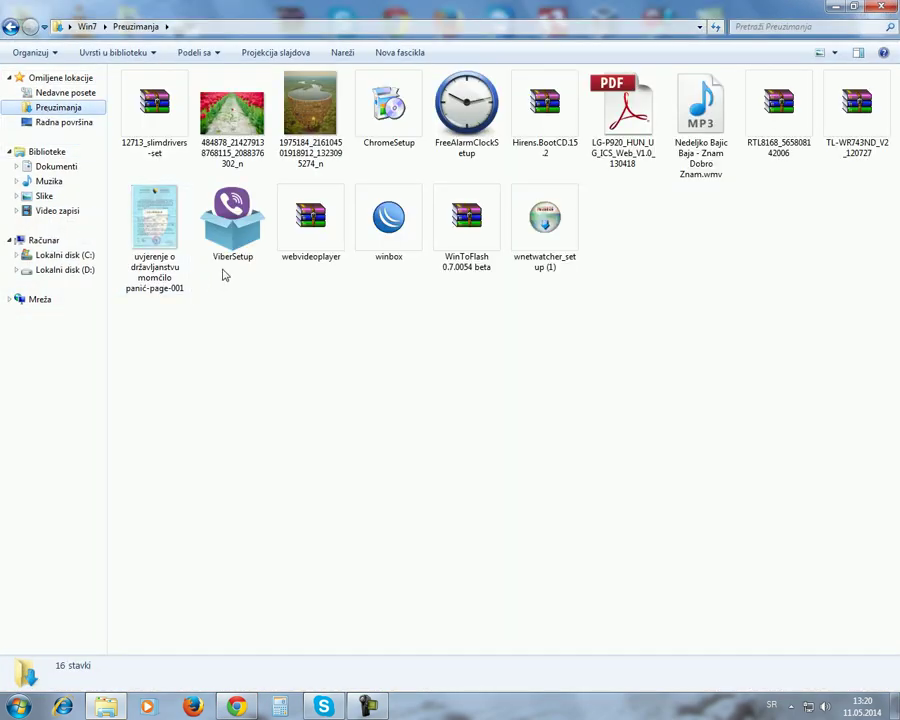
double_click(229, 233)
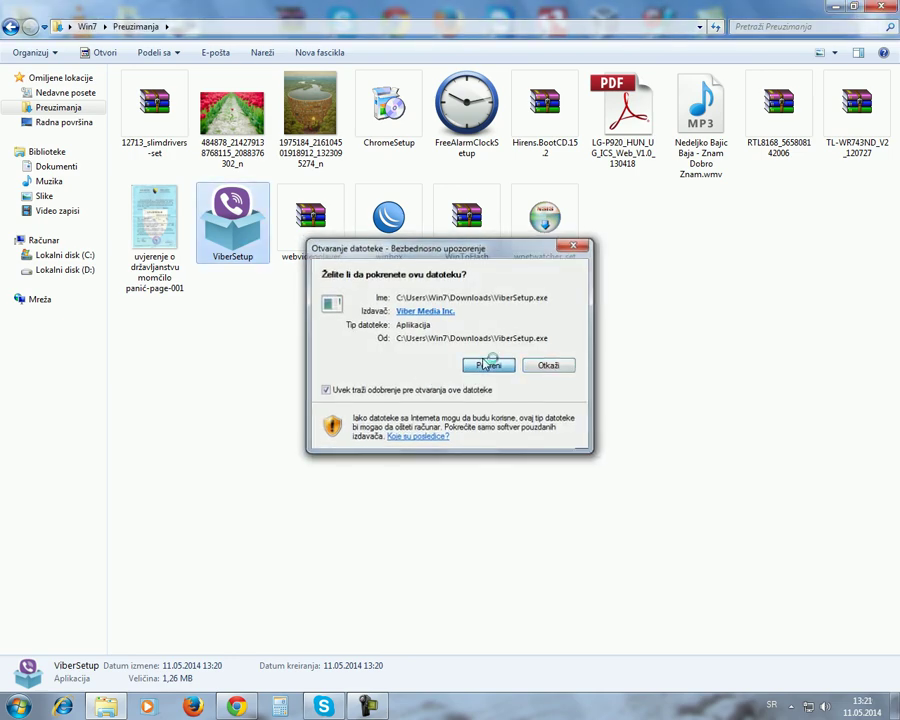
left_click(482, 365)
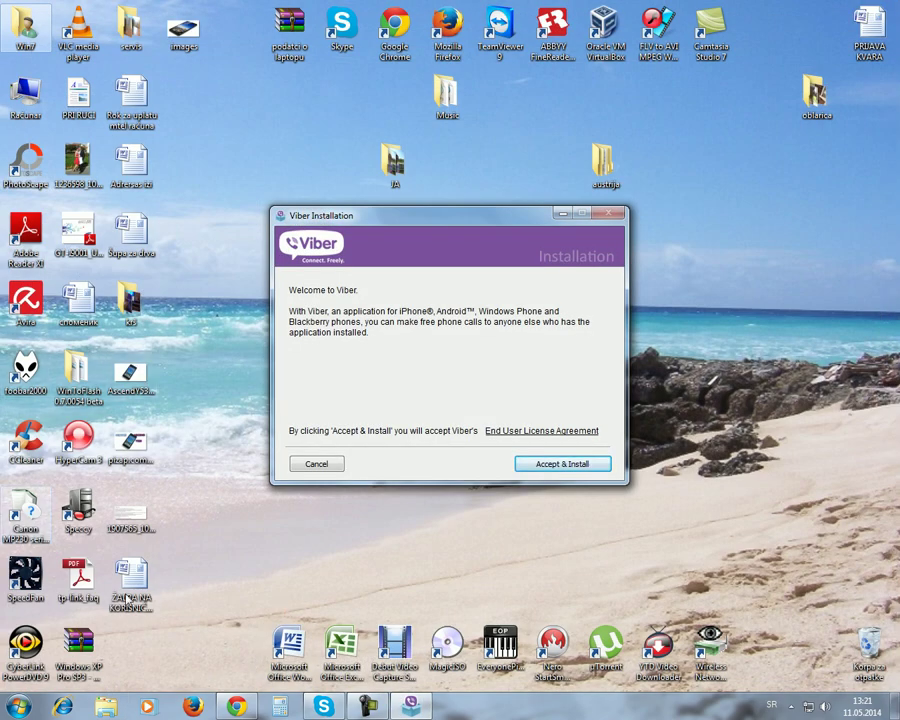
Accept the Viber license and install until the Welcome to Viber screen appears.
left_click(560, 466)
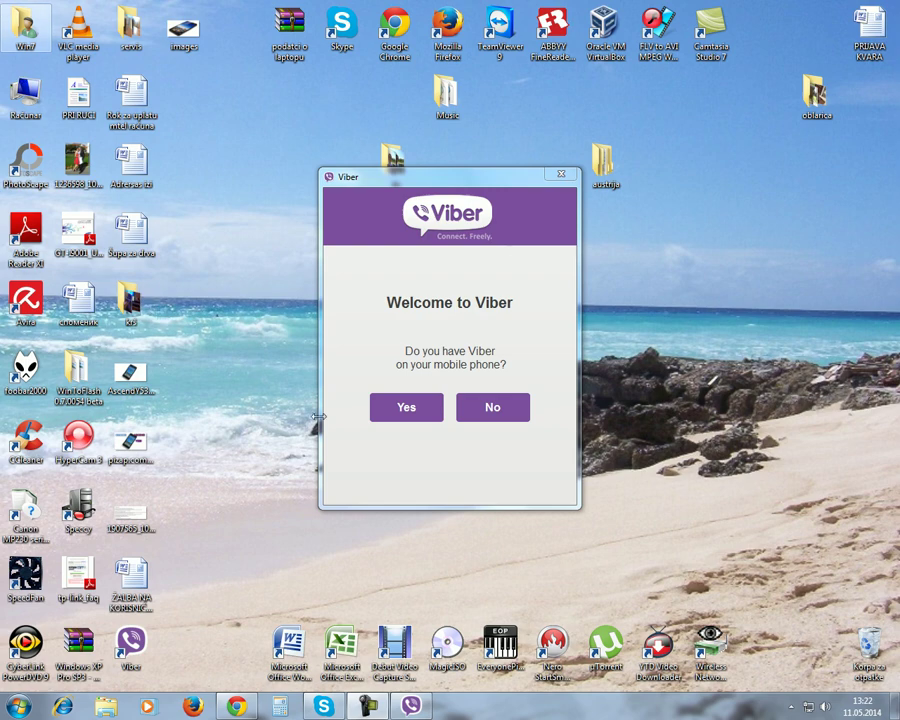
Confirm Viber is on the phone and submit the mobile phone number for activation.
left_click(396, 410)
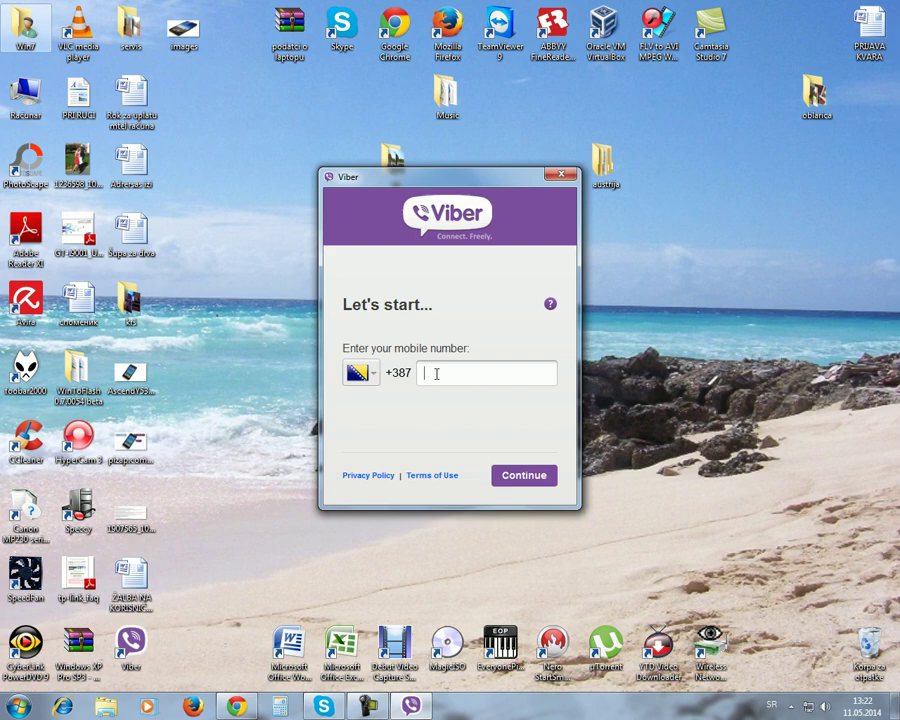
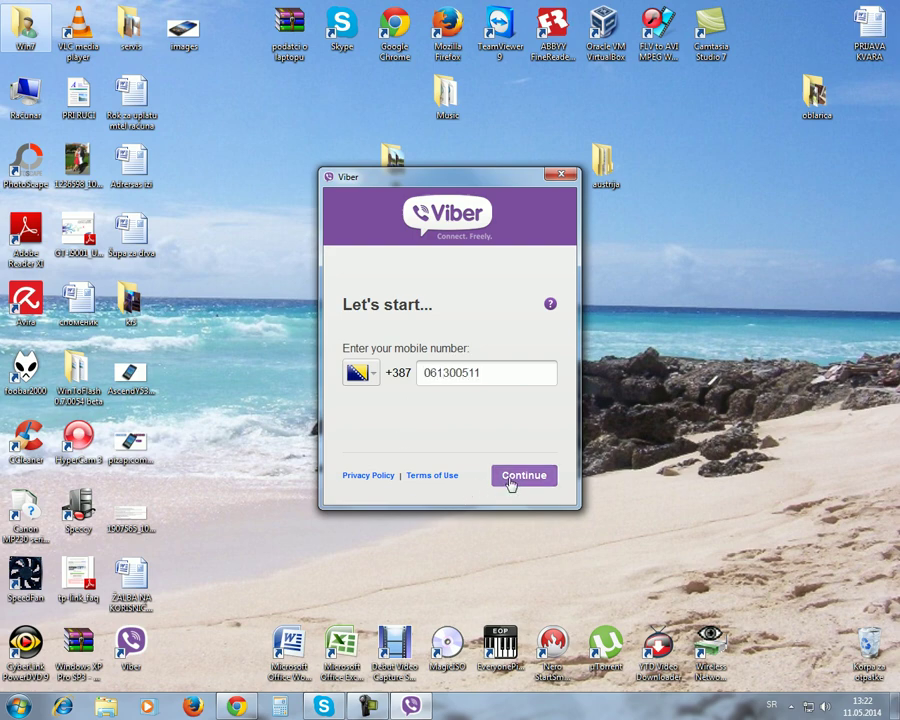
left_click(511, 482)
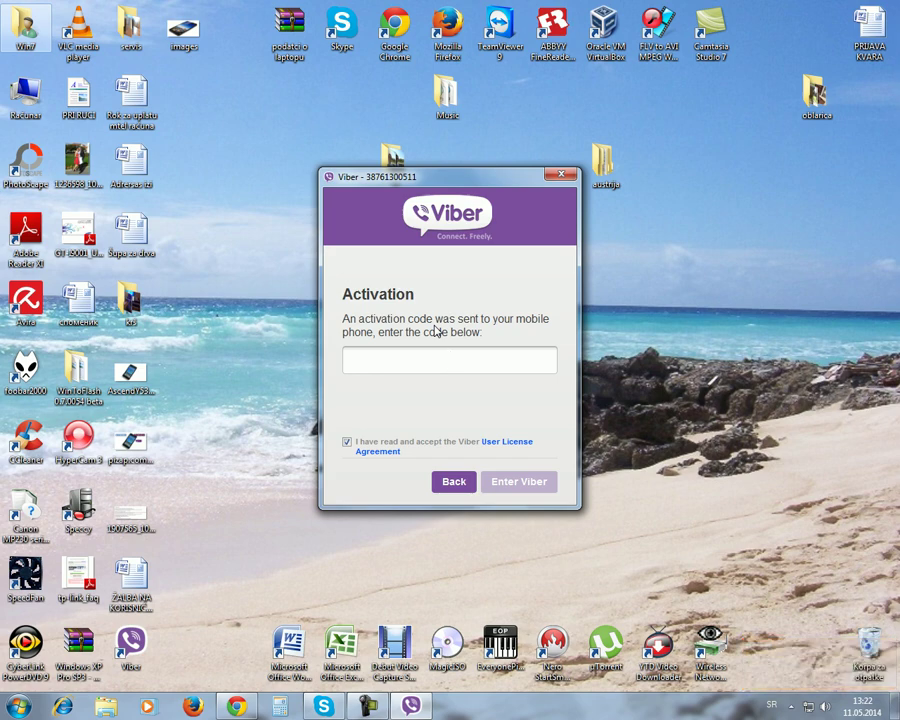
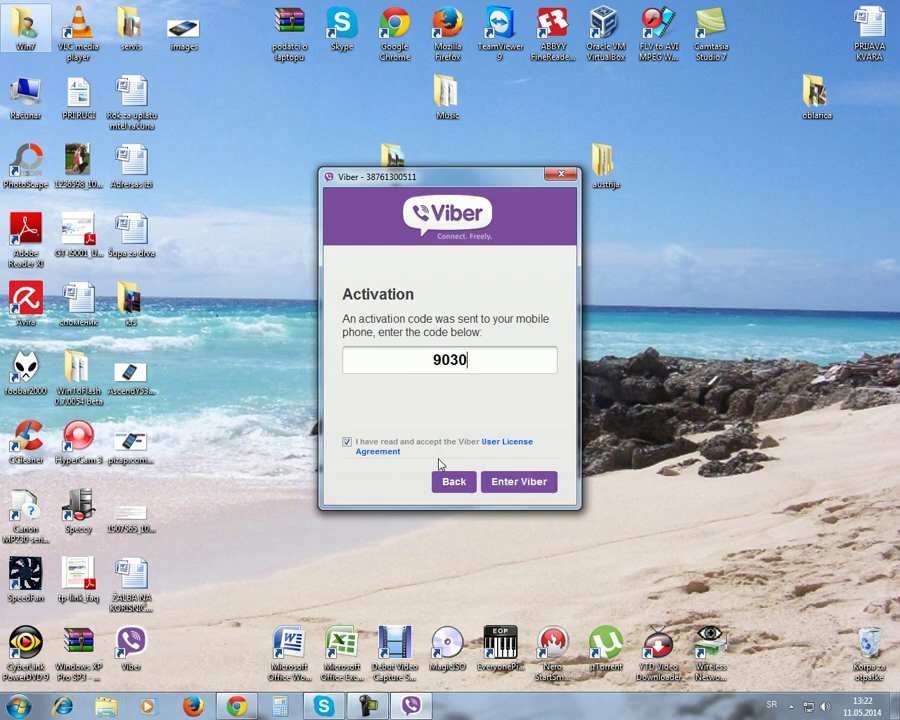
Enter the texted activation code, correcting a mistyped digit, and enter Viber.
left_click(526, 490)
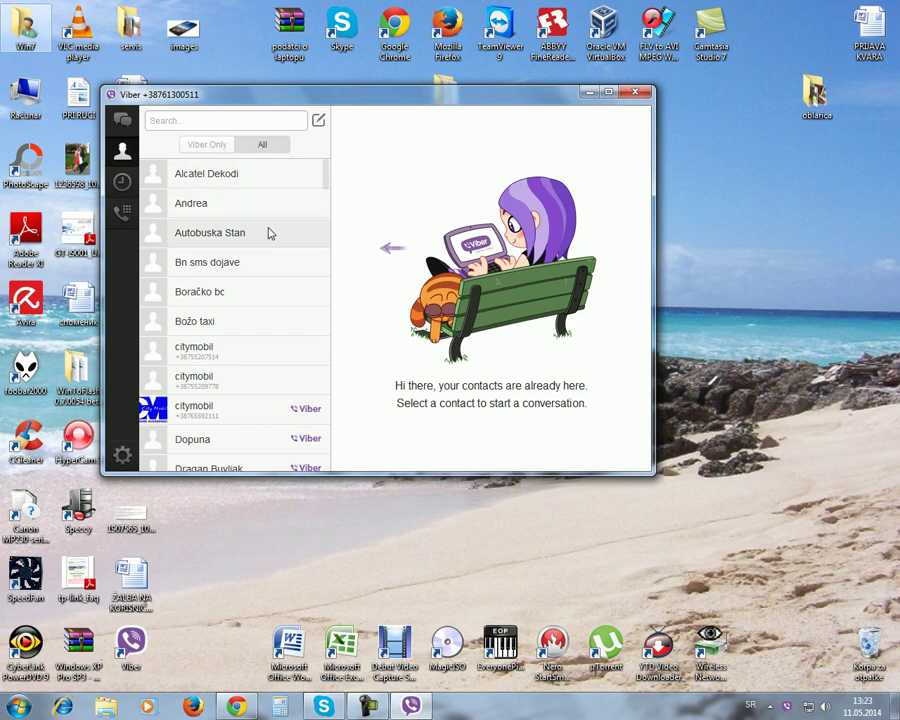
Search contacts for the Viber-enabled contact, start a free call to them, and end it.
scroll(267, 232, "down", 1)
scroll(267, 232, "up", 1)
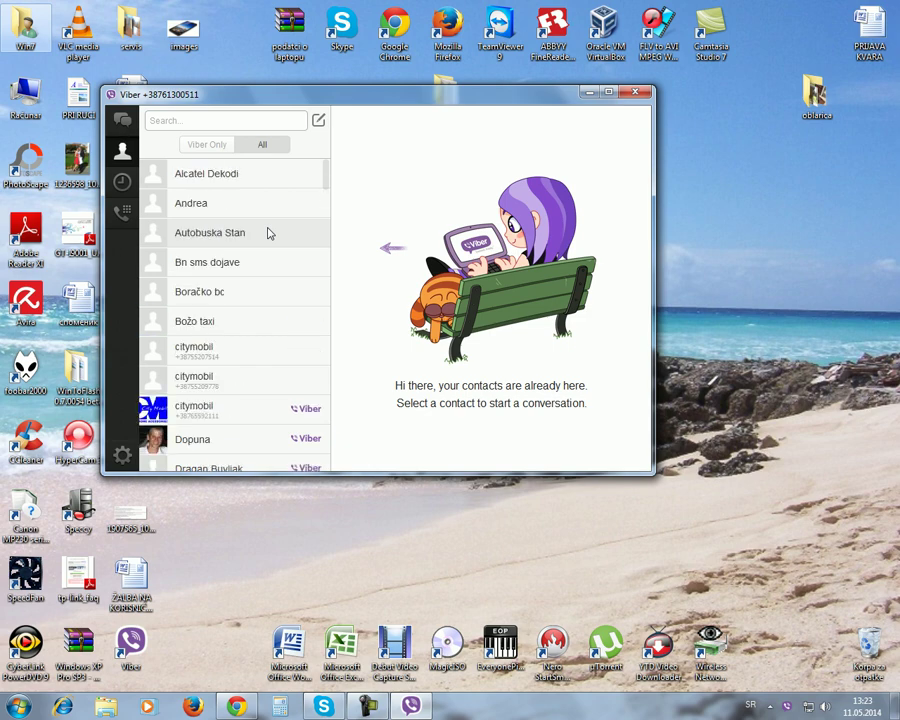
left_click(235, 123)
type("mom")
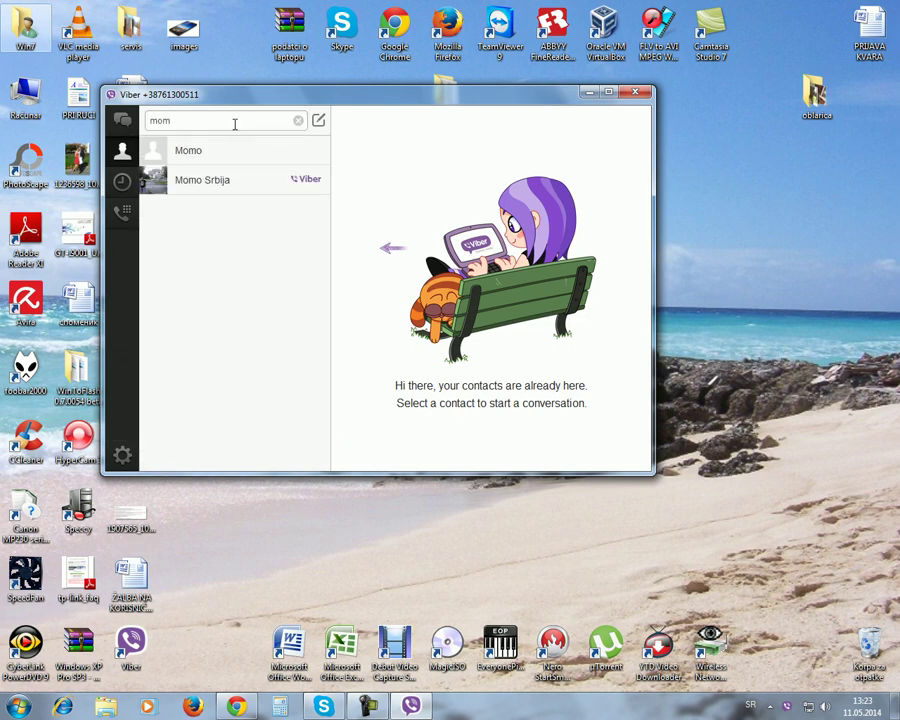
left_click(216, 184)
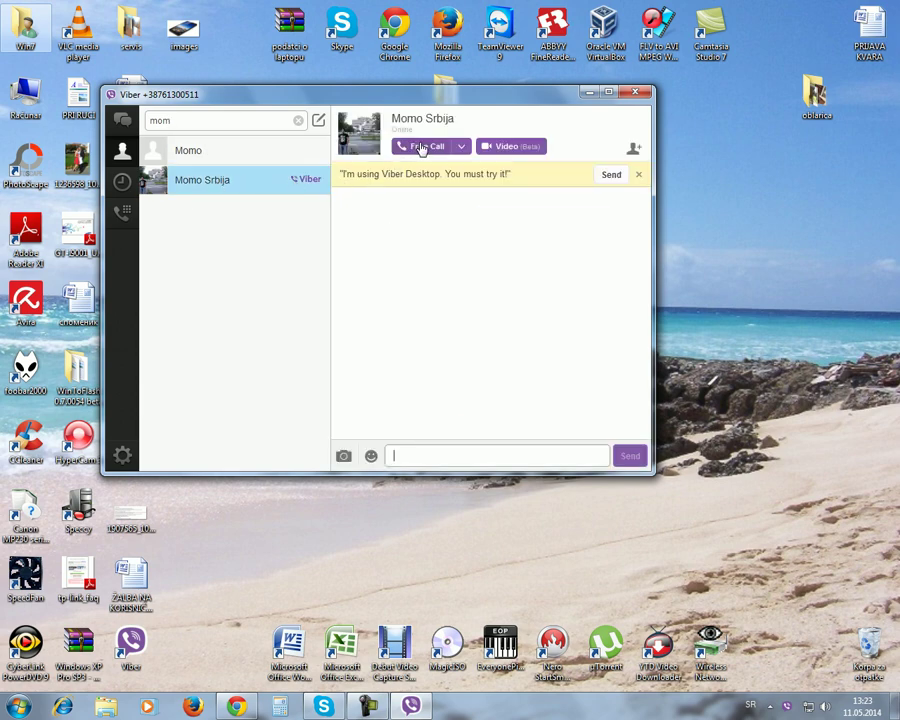
left_click(422, 147)
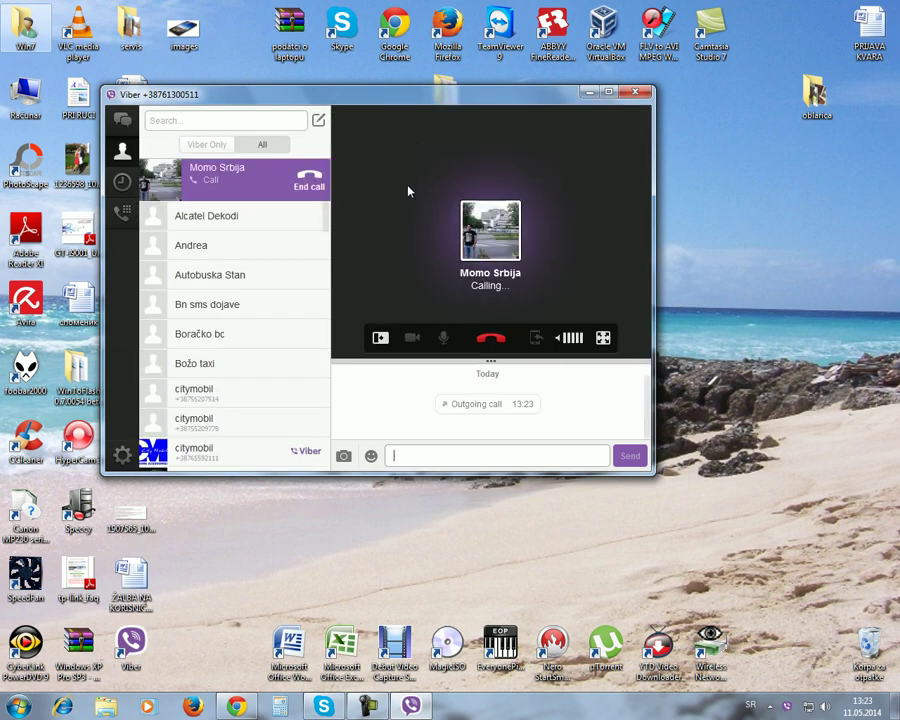
left_click(507, 341)
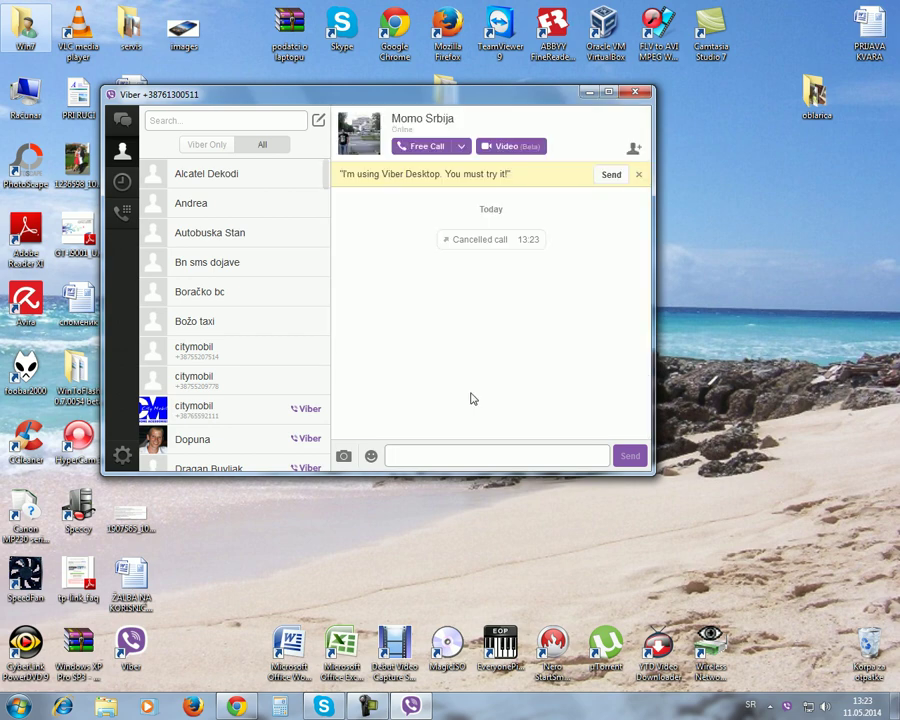
Send the message 'ooo' to the contact.
left_click(448, 452)
type("ooo")
left_click(630, 457)
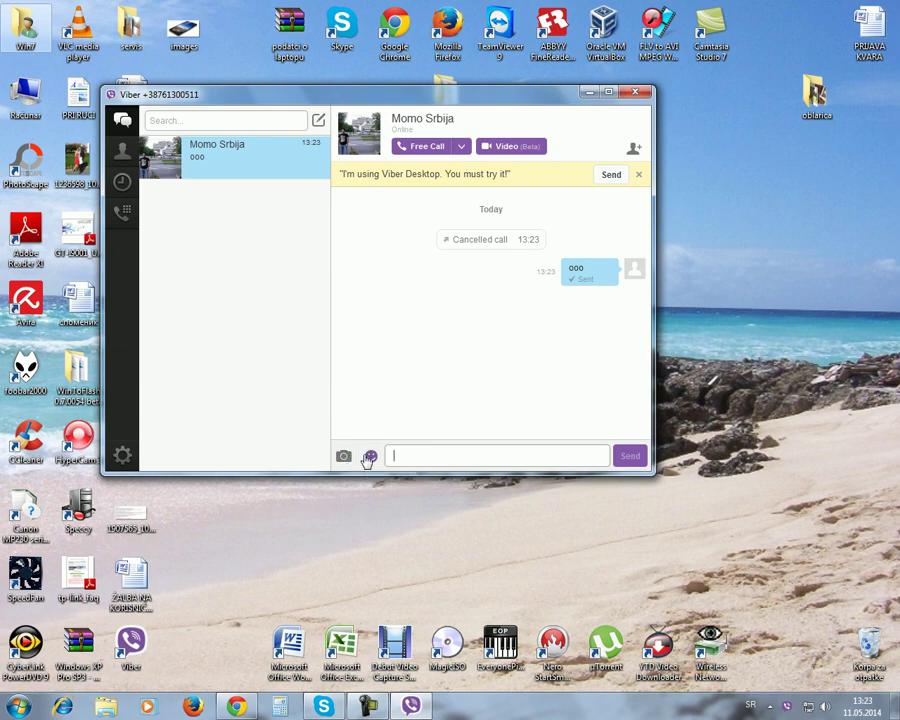
Browse the emoji and sticker panels, close them, and start a new conversation.
left_click(370, 456)
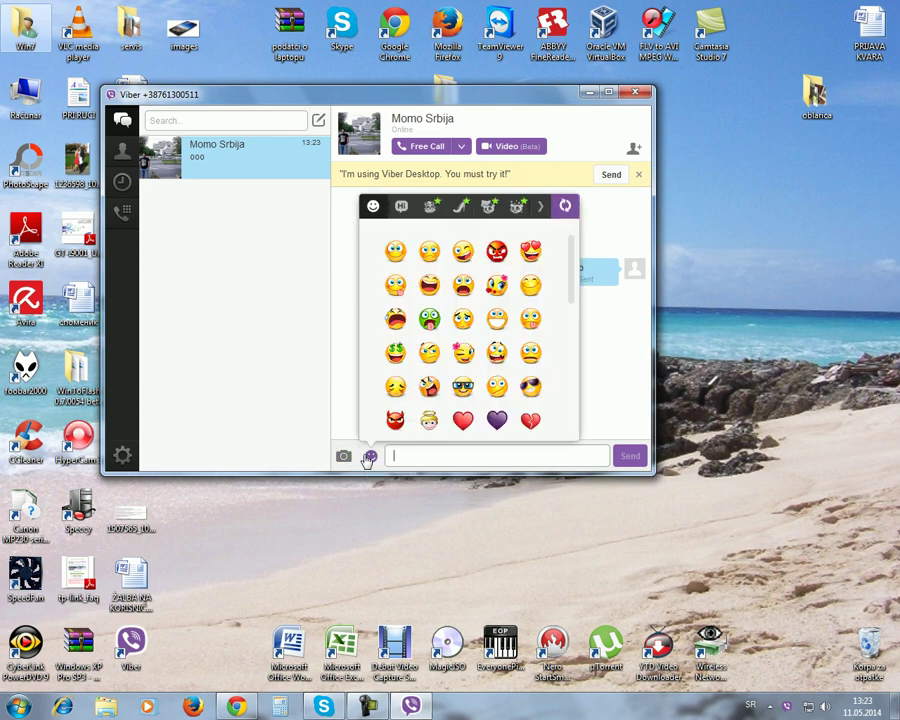
left_click(403, 206)
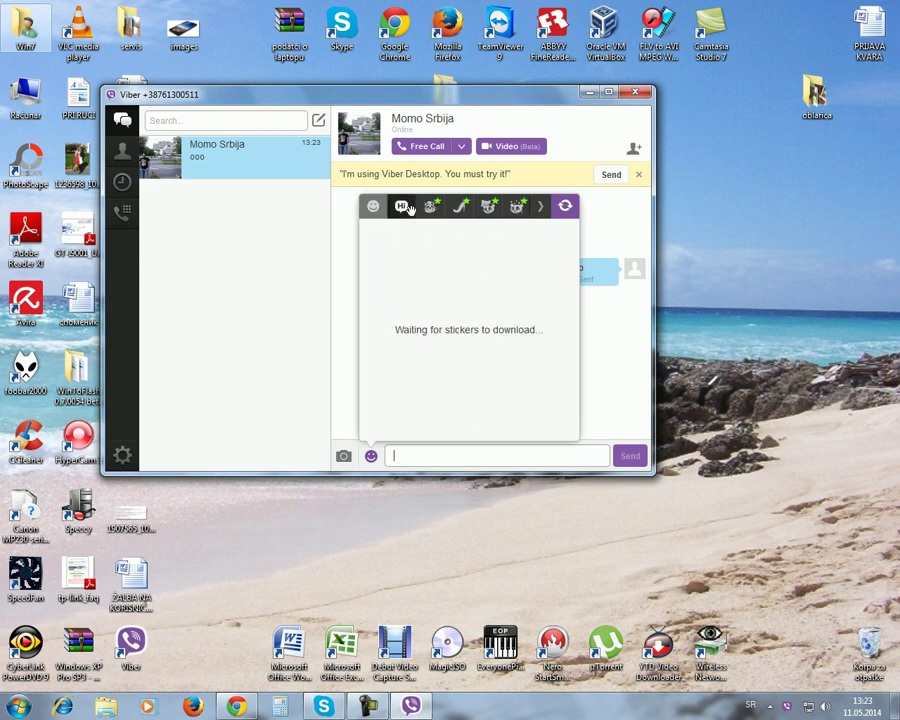
left_click(344, 283)
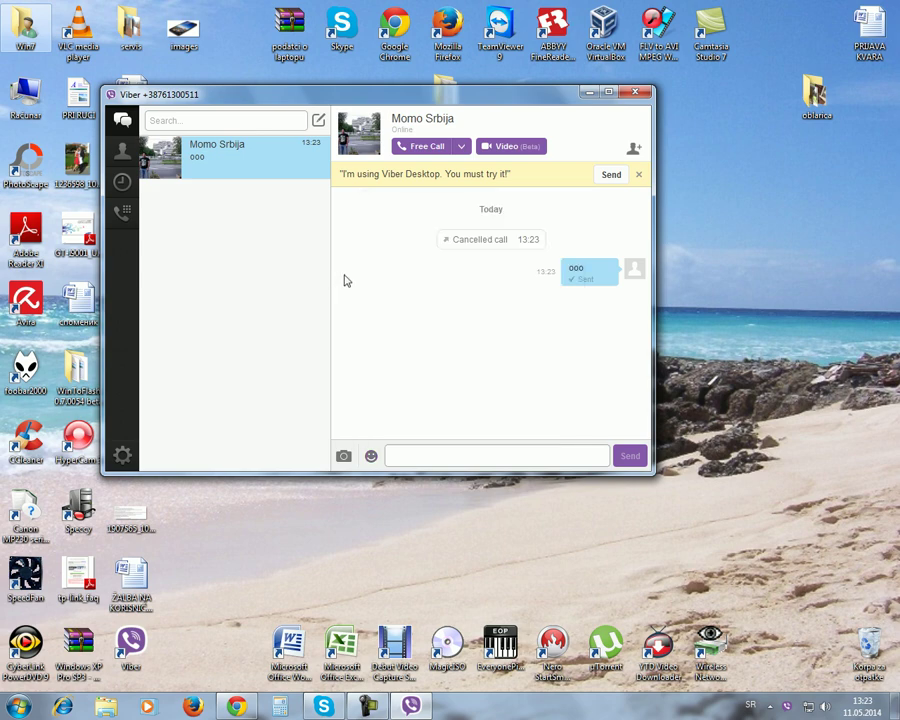
left_click(317, 121)
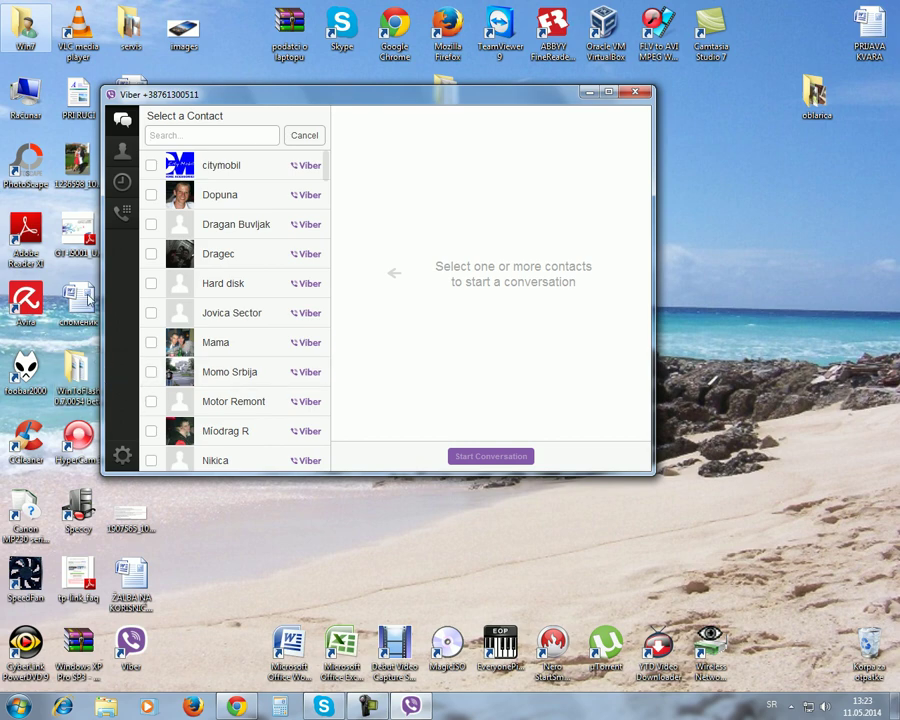
Uncheck 'Start Viber on system startup' in Settings > Basics and save with OK.
left_click(118, 459)
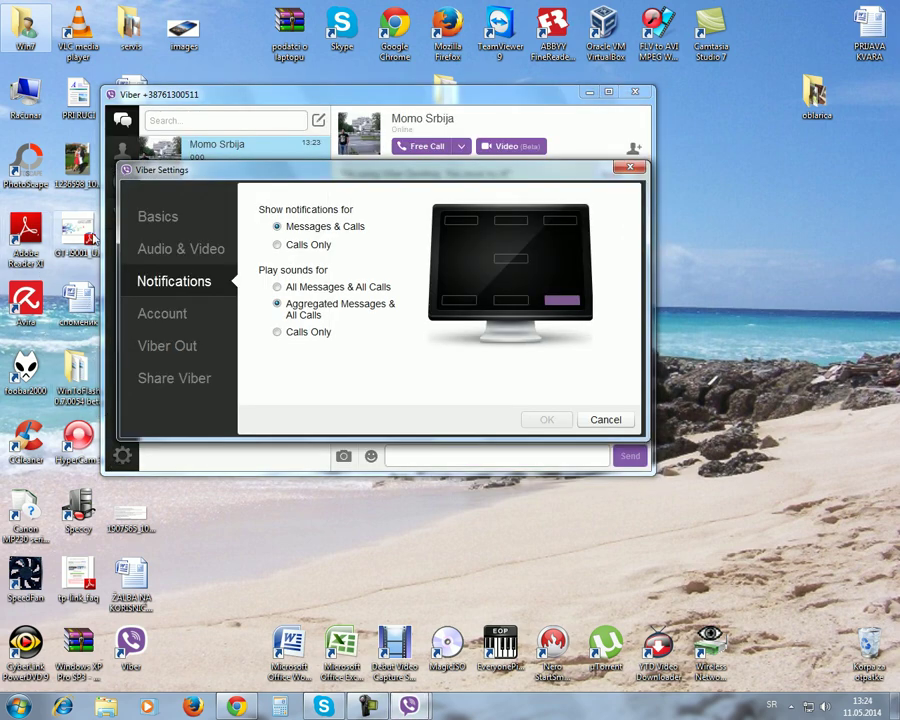
left_click(194, 222)
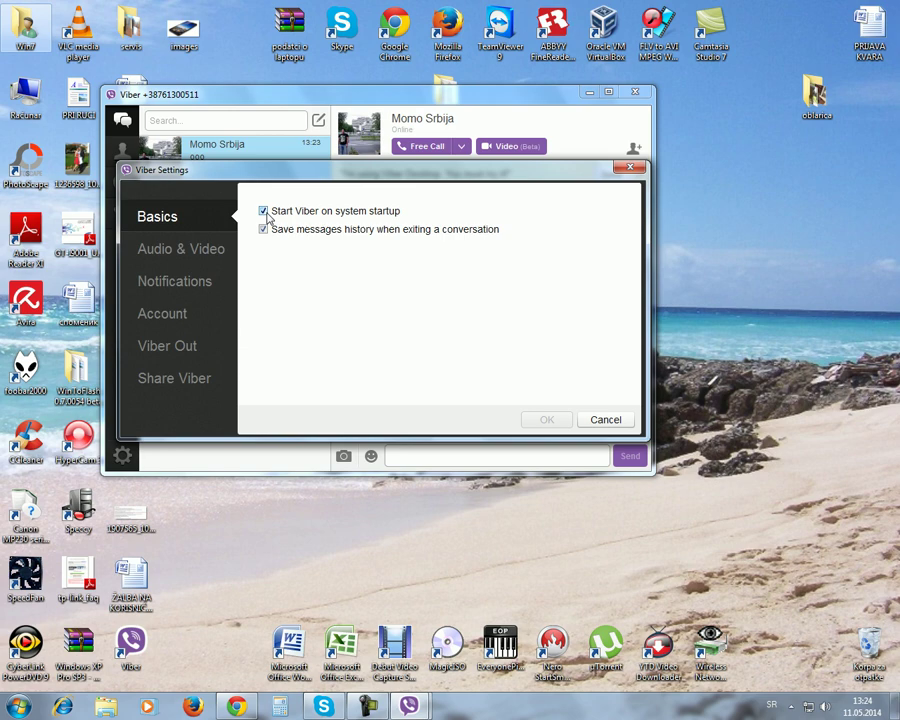
left_click(263, 211)
left_click(546, 420)
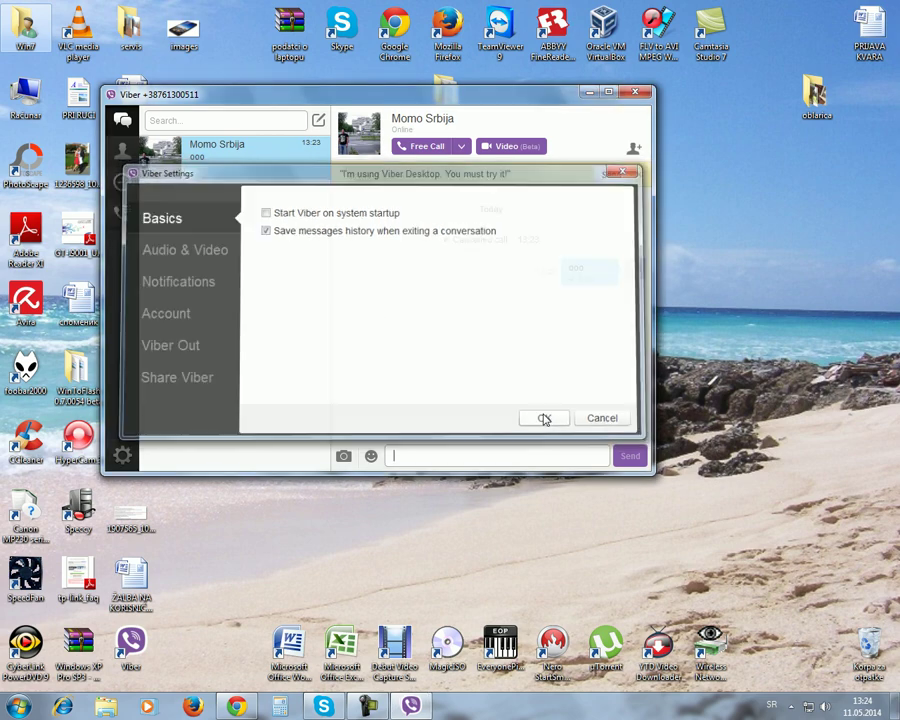
Maximize Viber, try the compose icon, restore the window size, then close Viber.
left_click(608, 91)
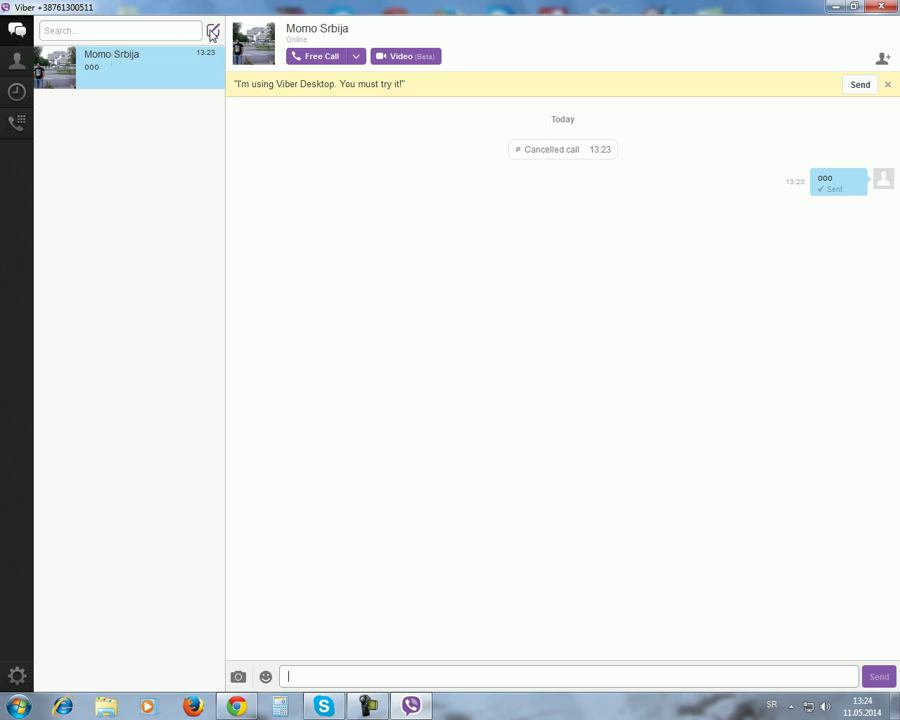
left_click(212, 33)
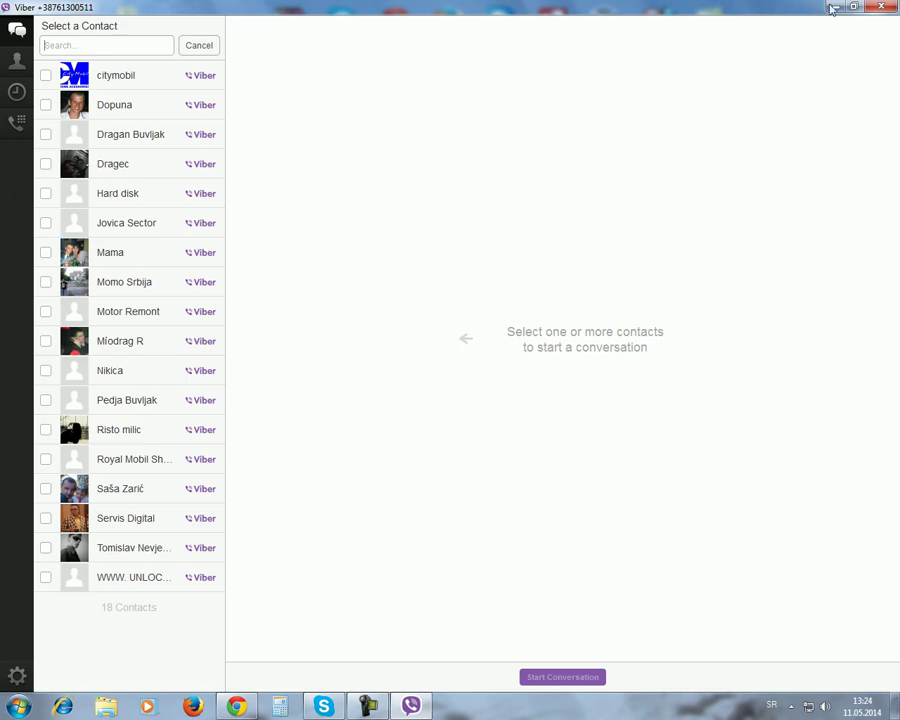
left_click(860, 10)
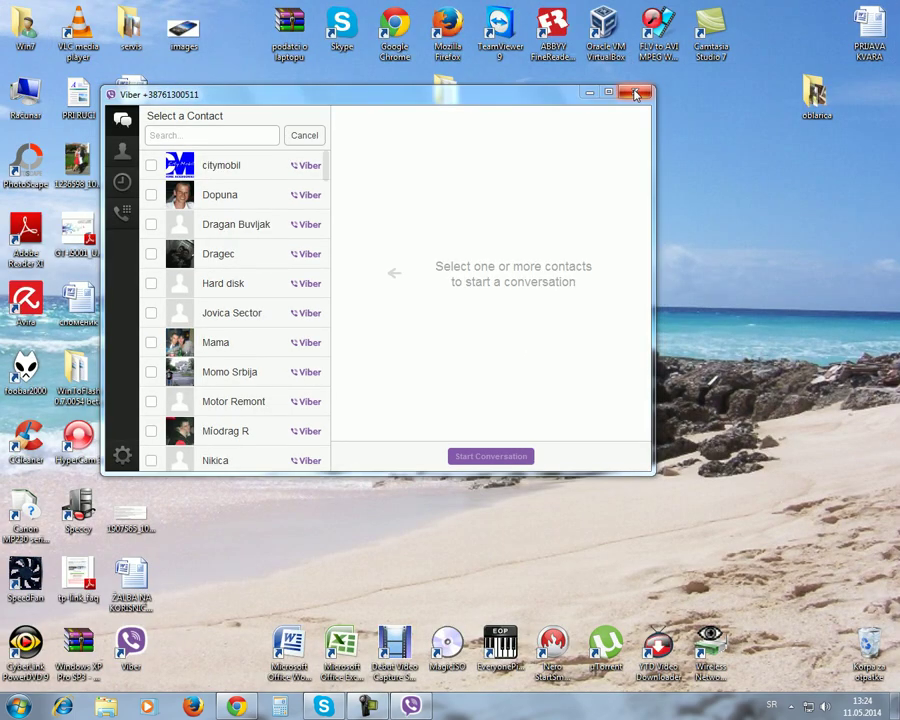
left_click(635, 91)
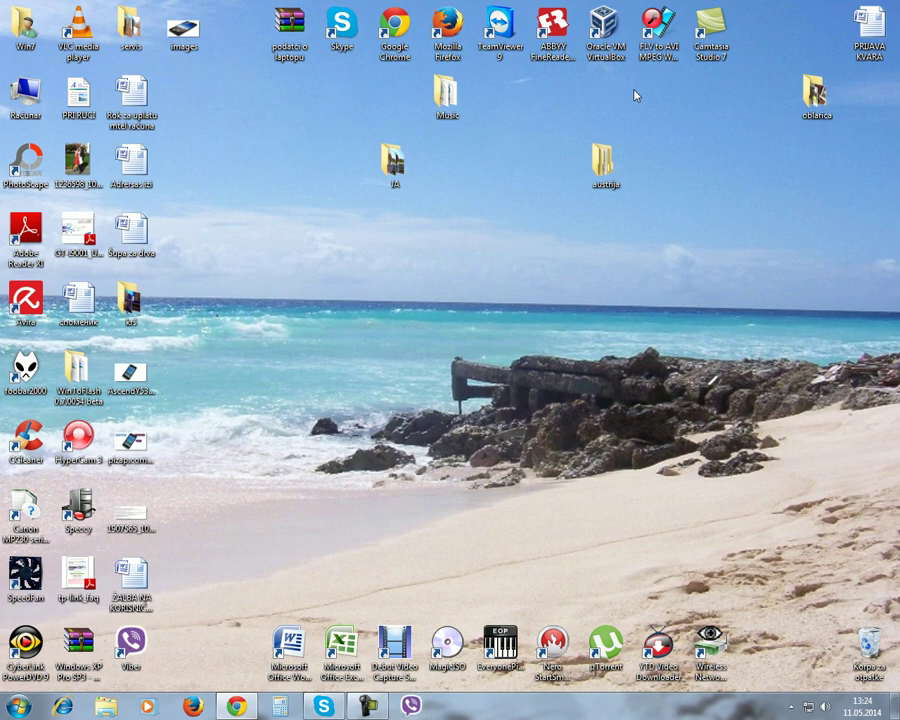